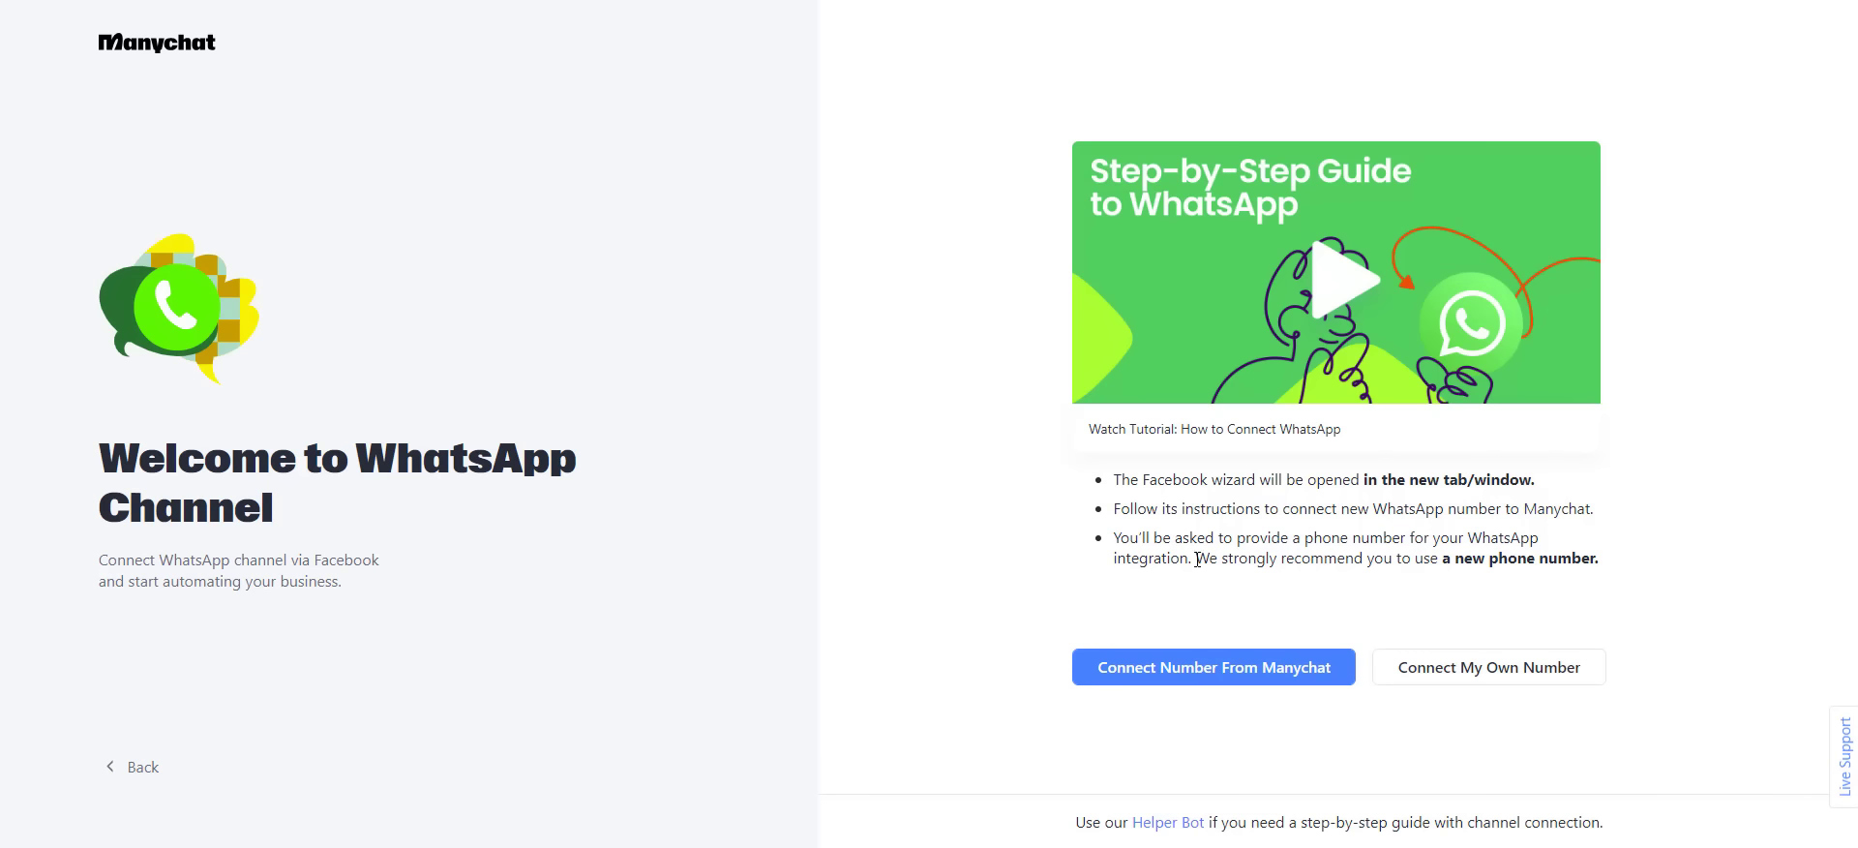
pyautogui.moveTo(1196, 559); pyautogui.dragTo(1580, 558)
pyautogui.click(1498, 613)
# Step: Choose to connect your own number, continue as the logged-in Facebook account, and begin WhatsApp Business setup
pyautogui.click(1503, 667)
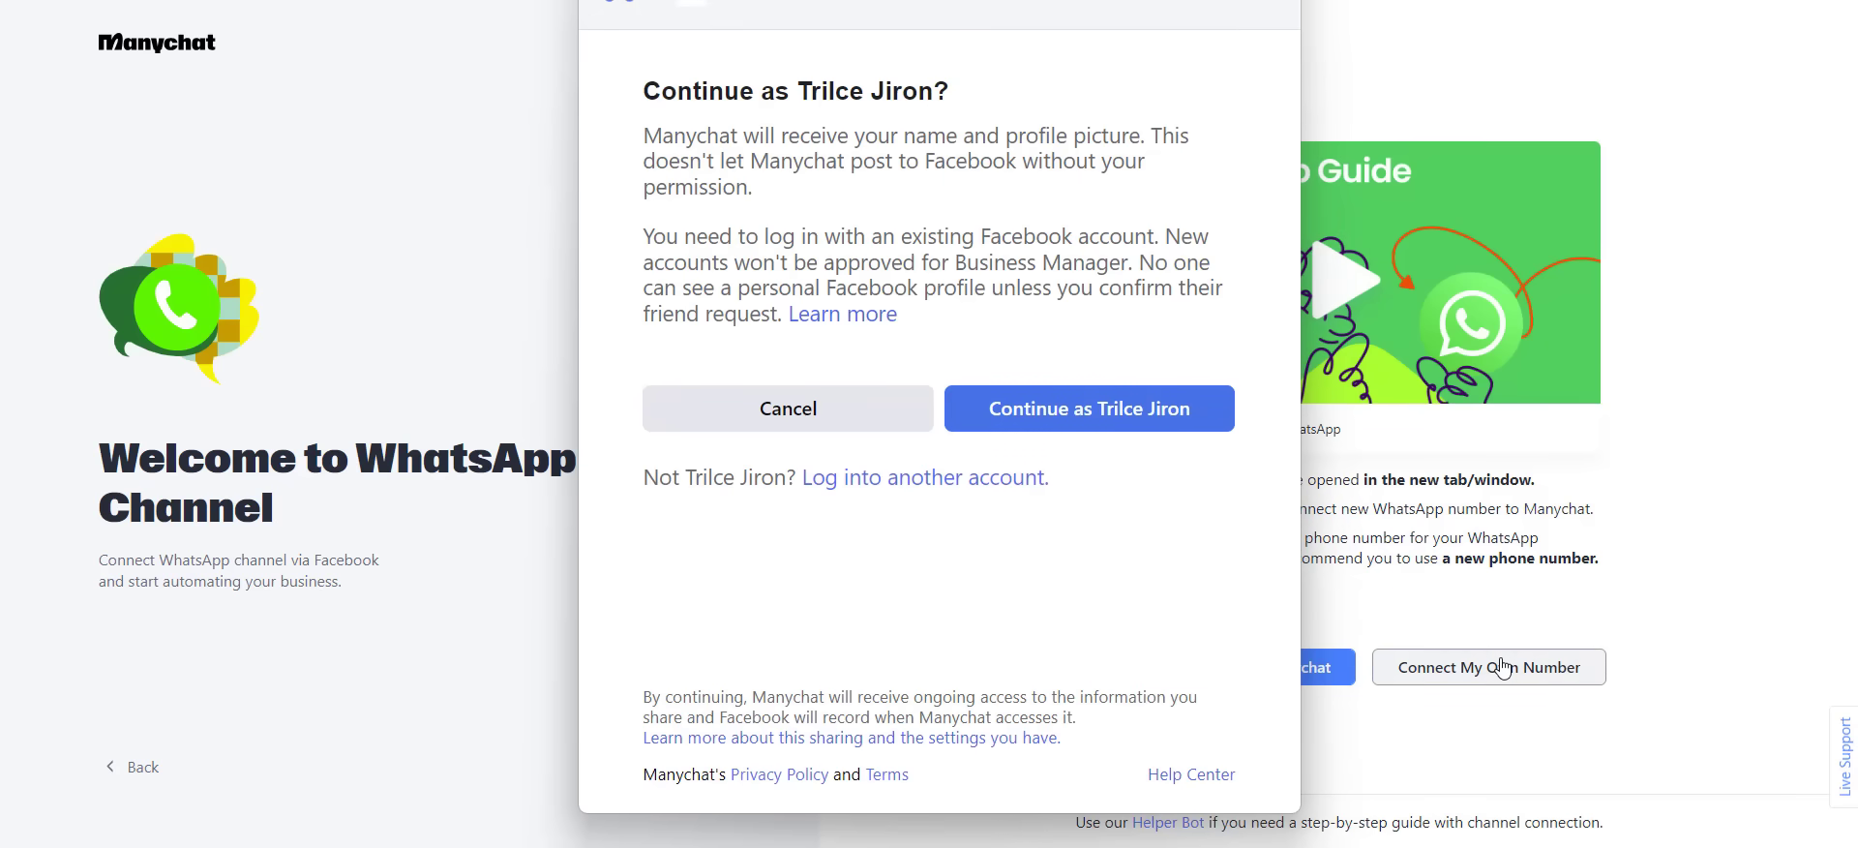
pyautogui.click(1094, 405)
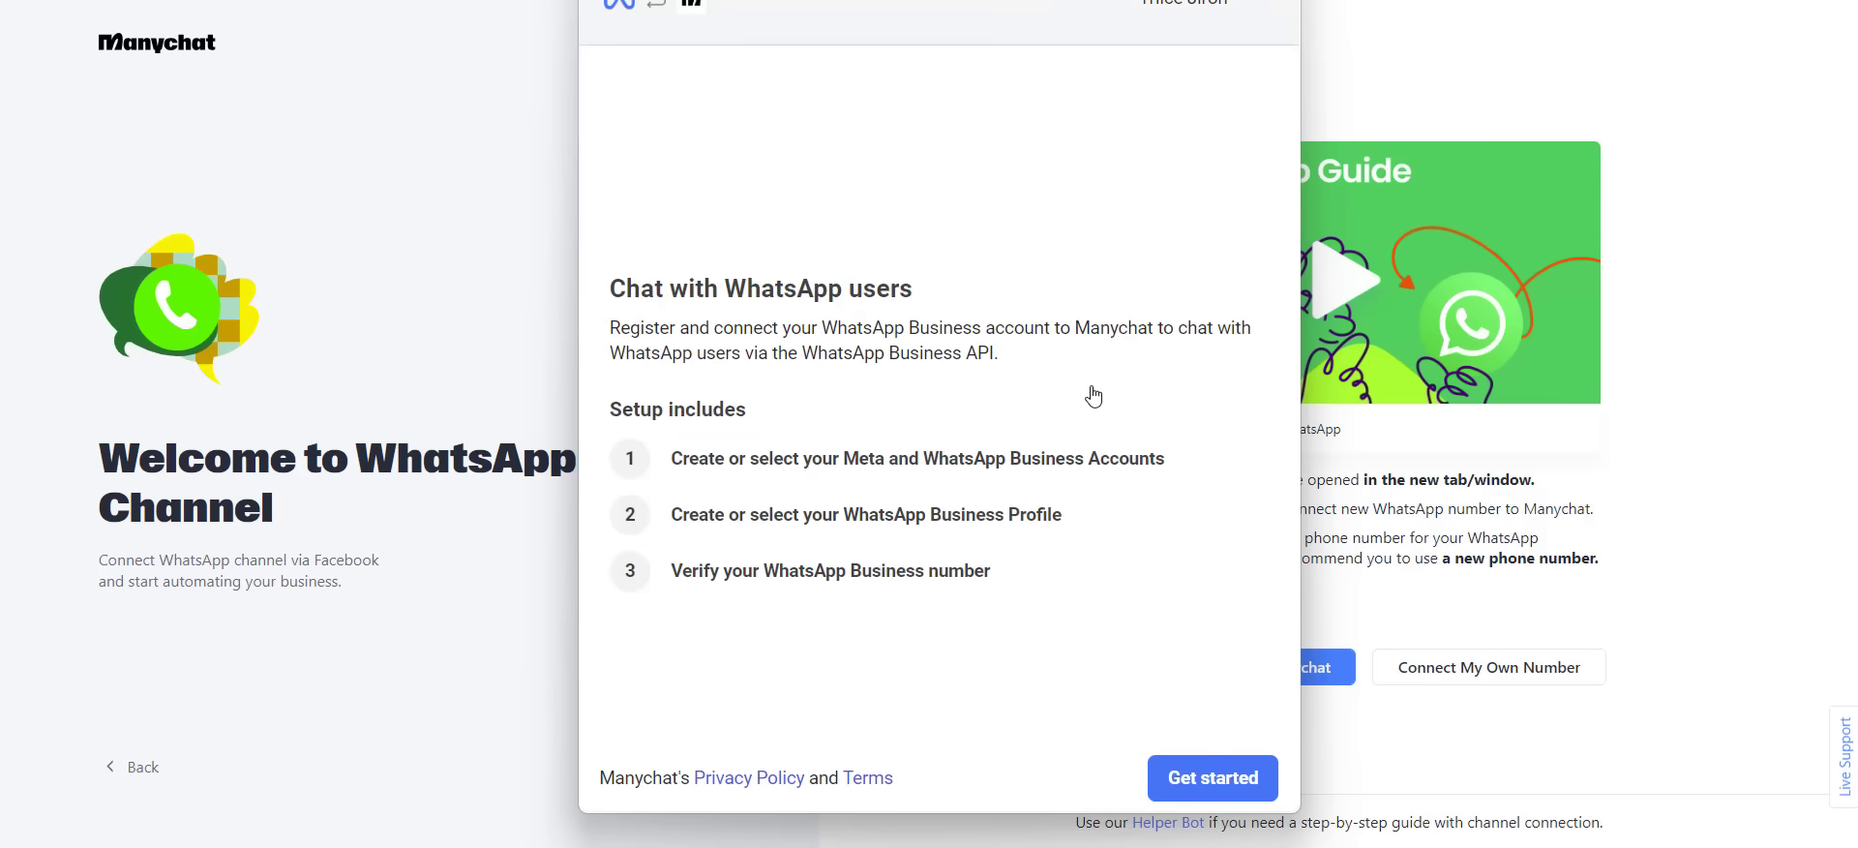
pyautogui.click(1238, 777)
pyautogui.click(1239, 779)
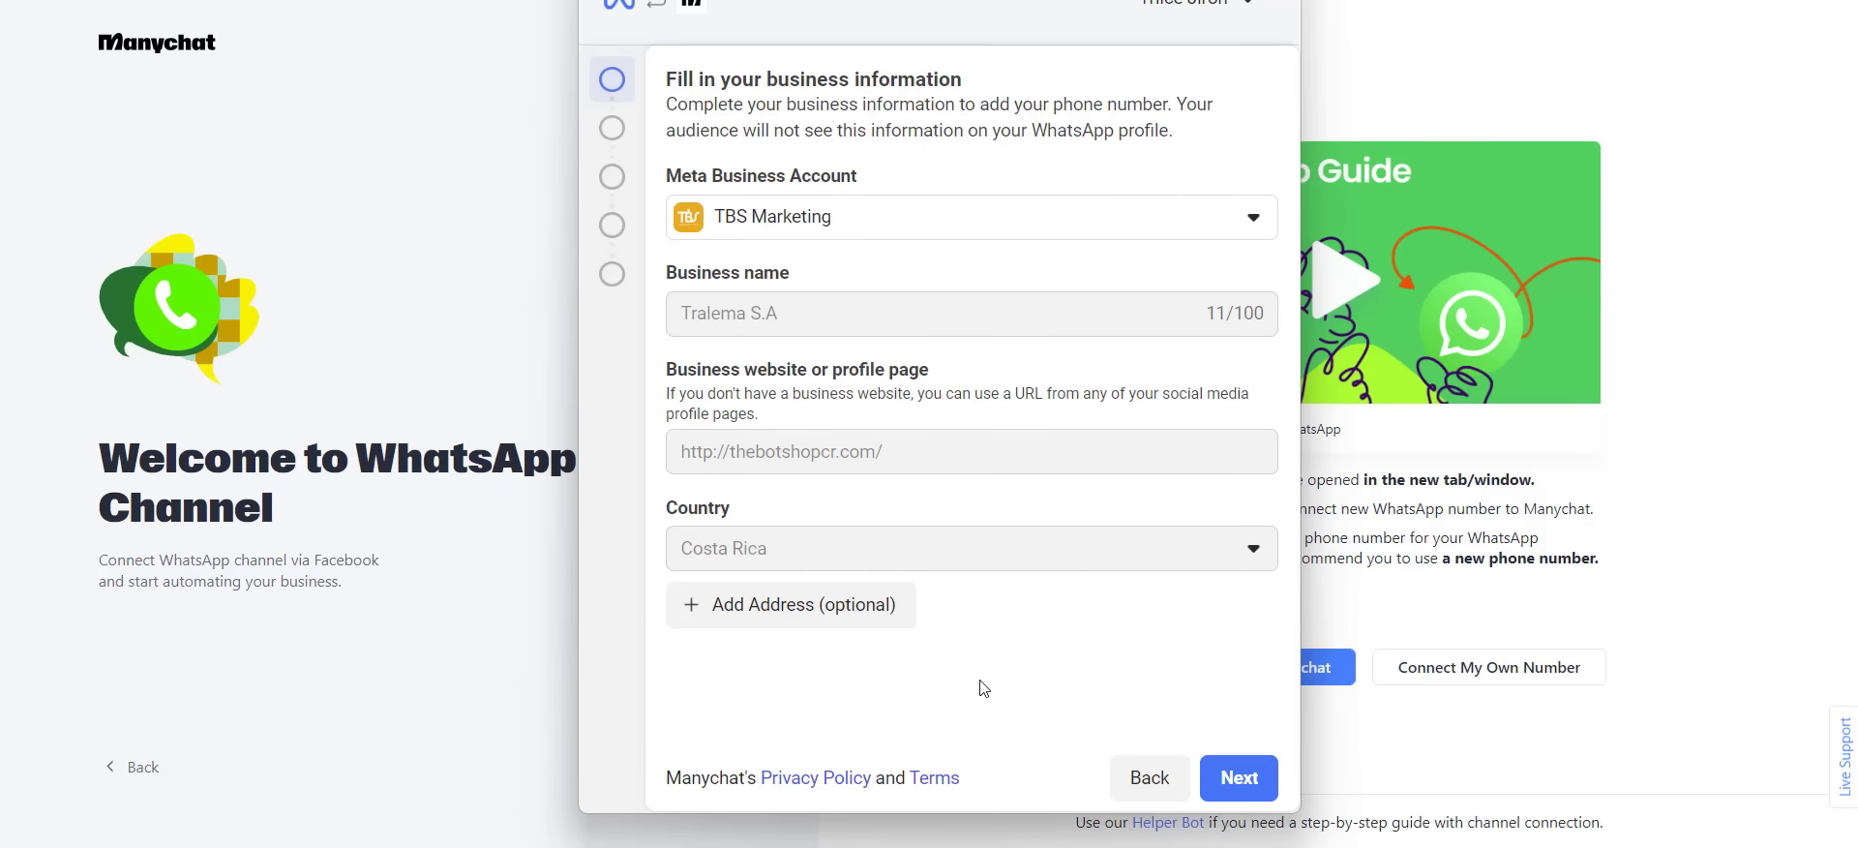
# Step: Confirm TBS Marketing details and create a new profile: category Automotive, description 'We sell cars'
pyautogui.click(1245, 770)
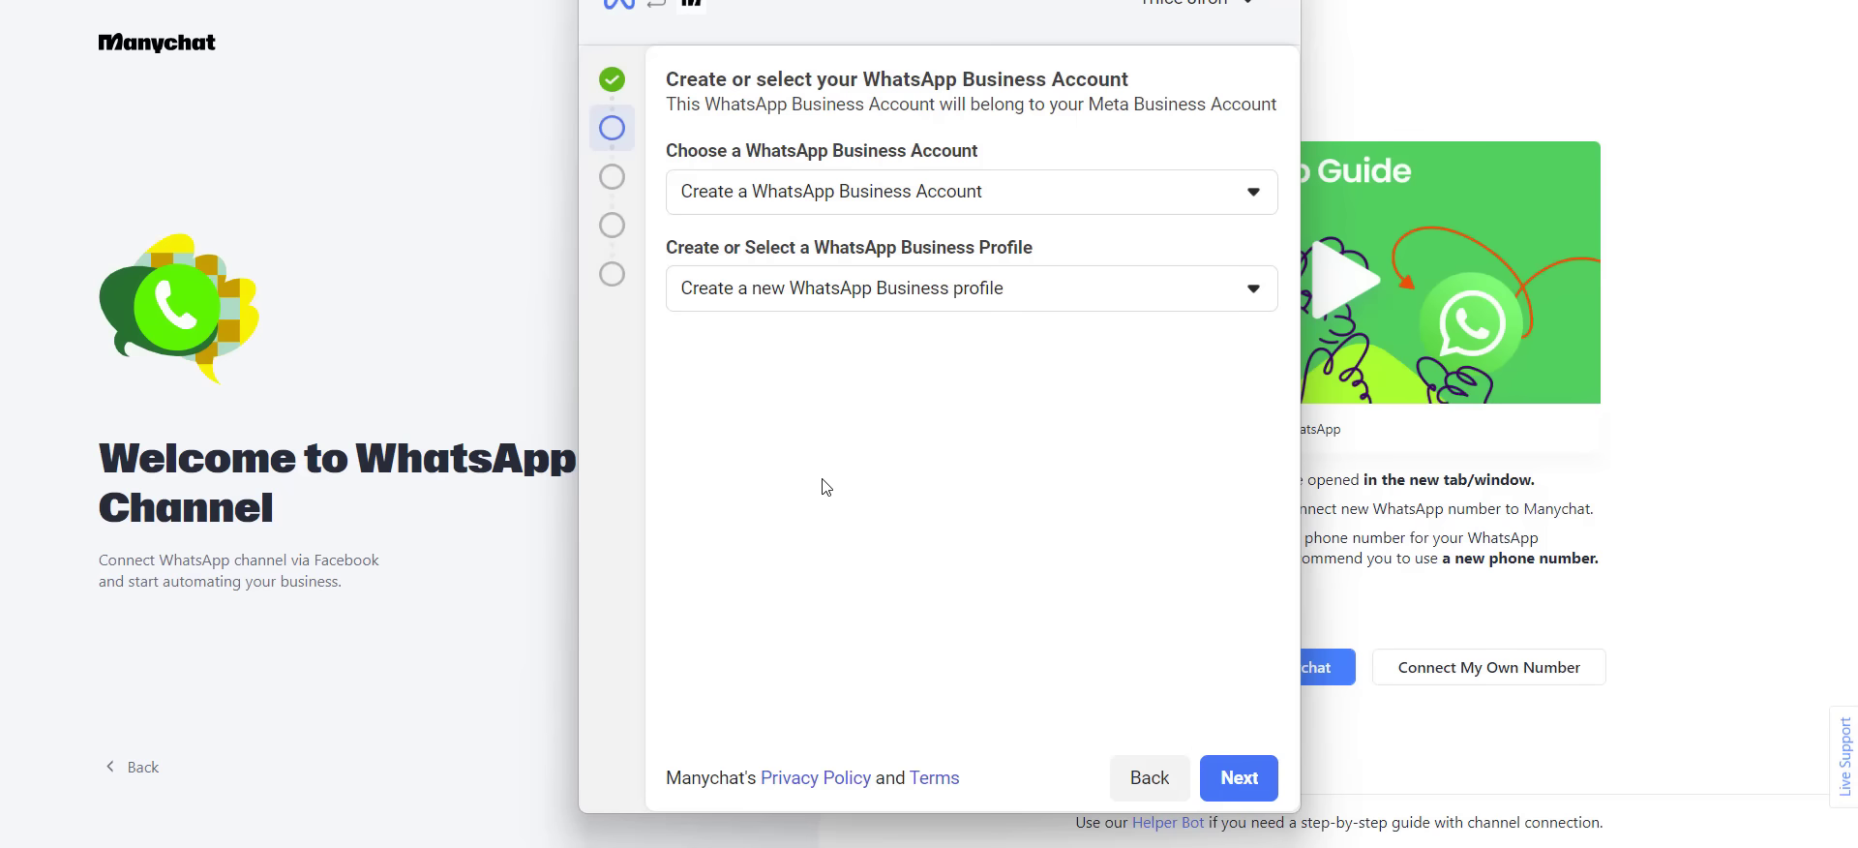
pyautogui.click(1236, 777)
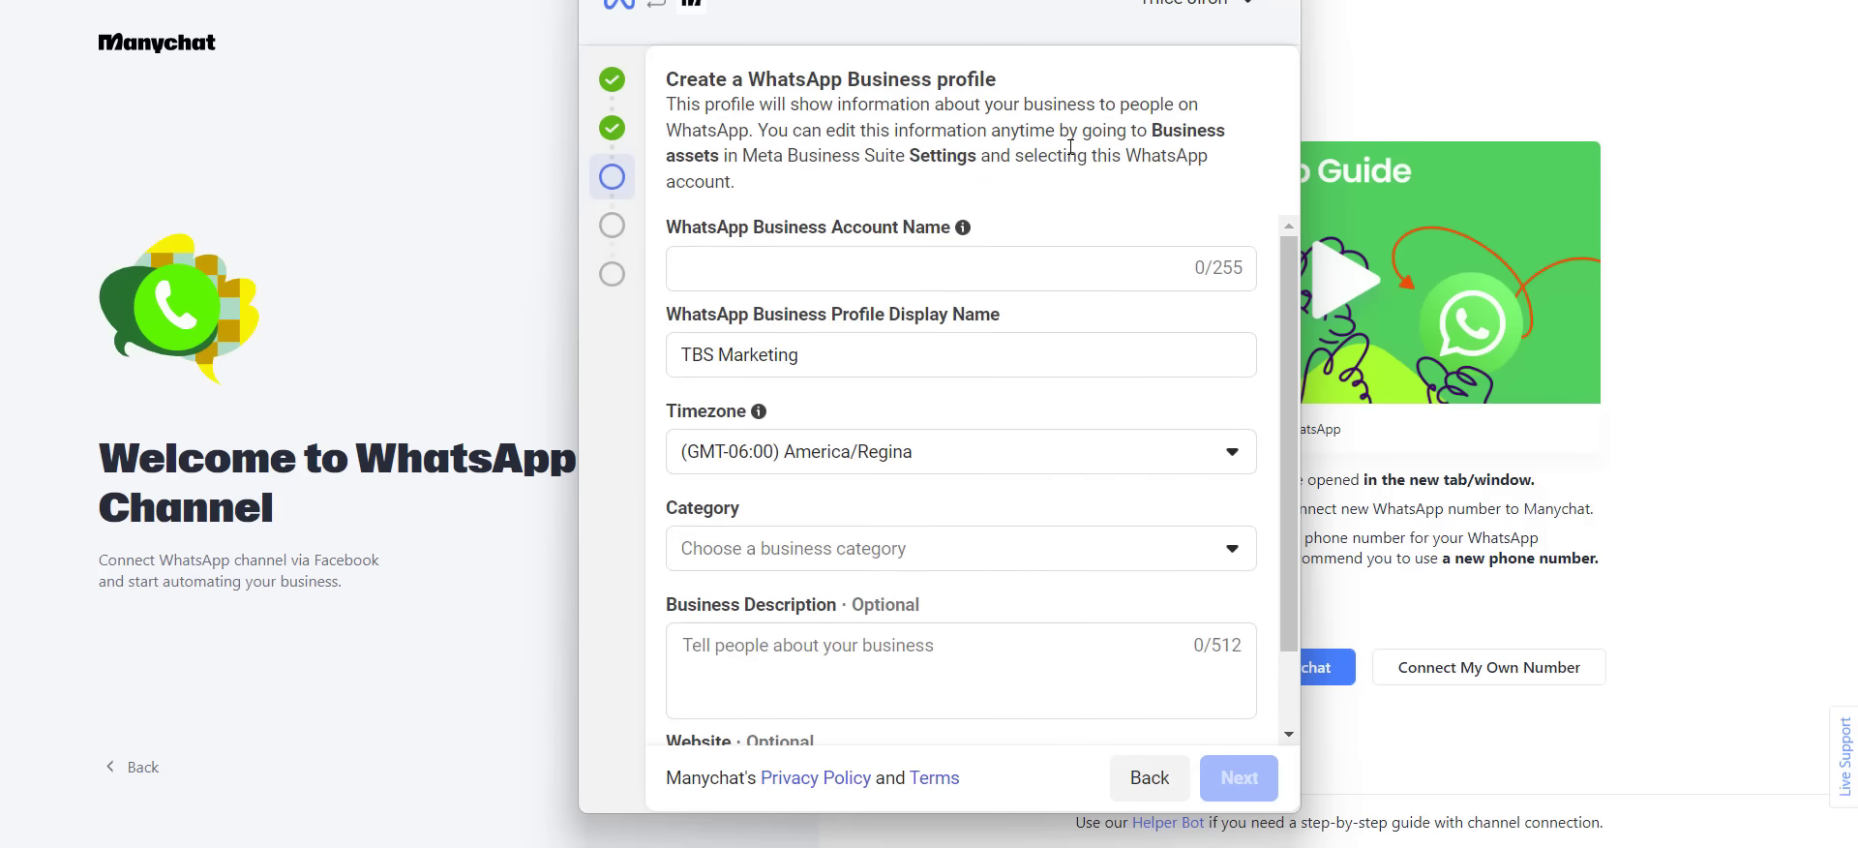
pyautogui.write('TBS Demo')
pyautogui.scroll(-1, 958, 515)
pyautogui.click(918, 472)
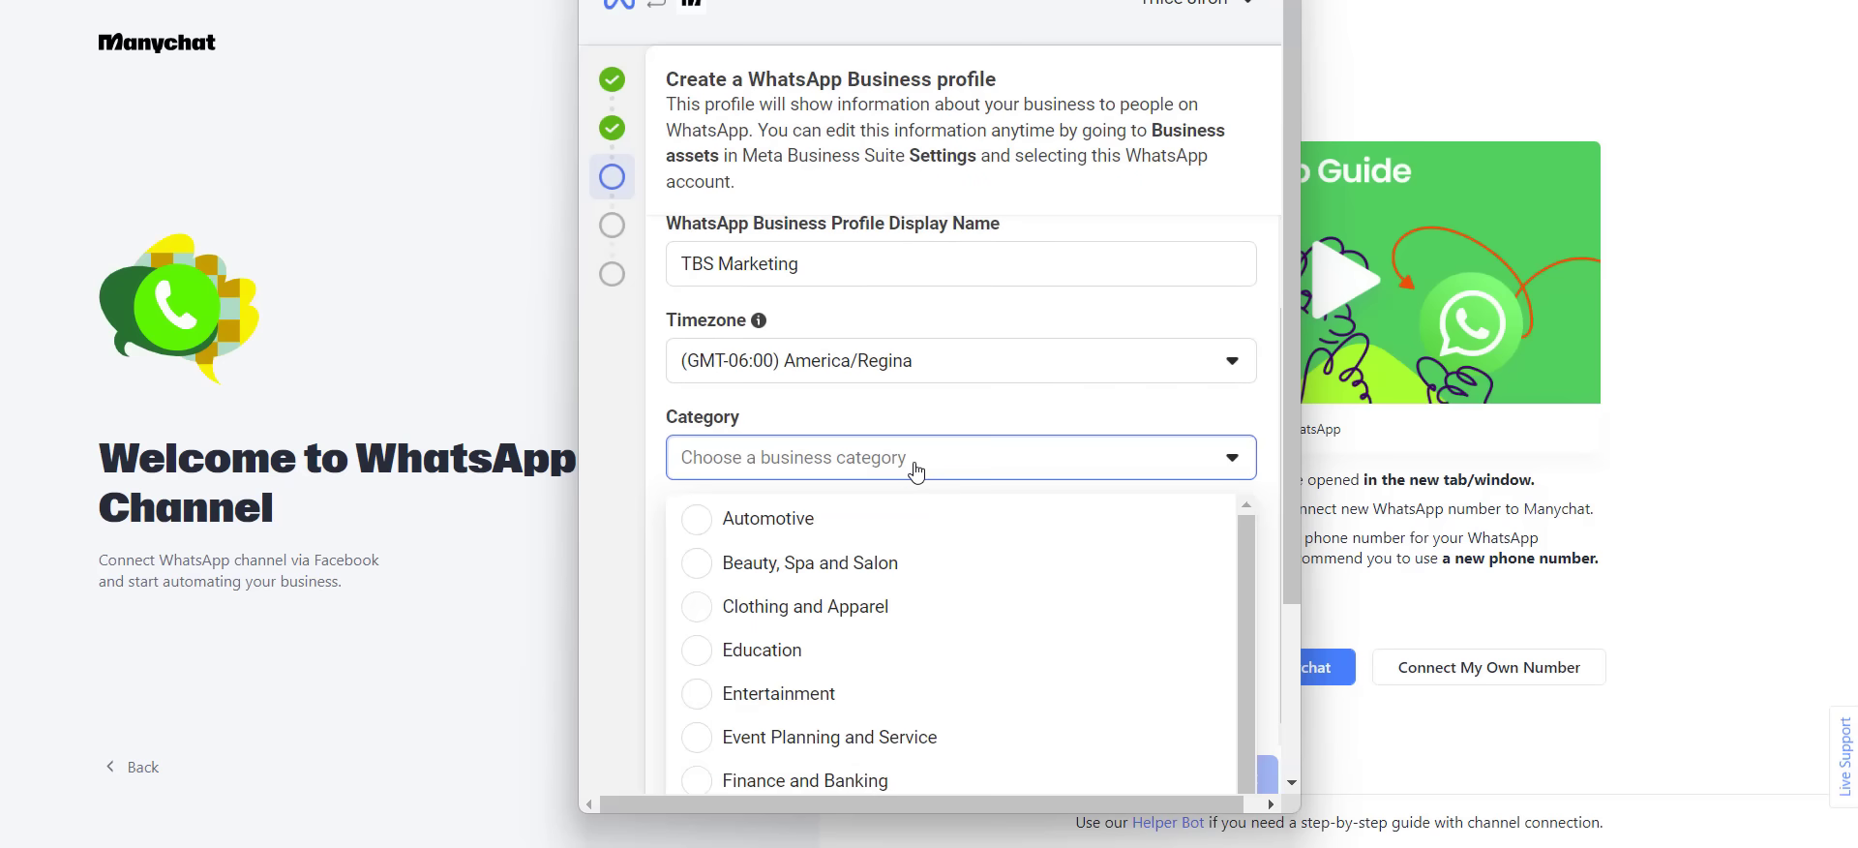
pyautogui.click(706, 522)
pyautogui.click(761, 571)
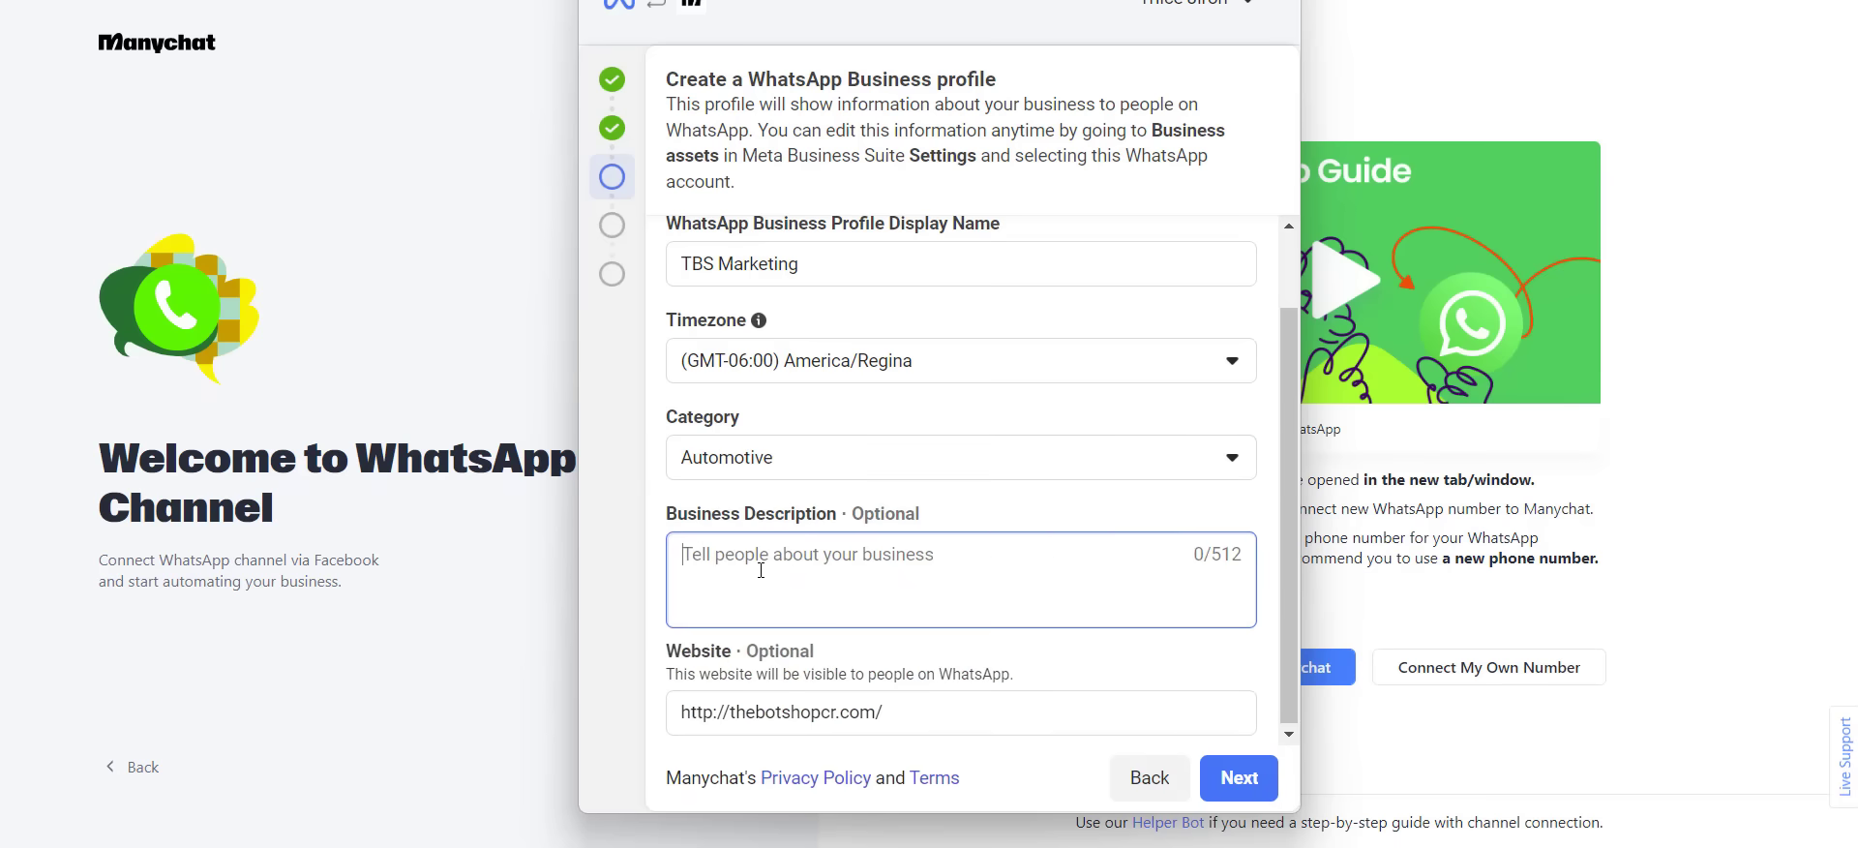
pyautogui.write('We sell cars')
pyautogui.click(1092, 667)
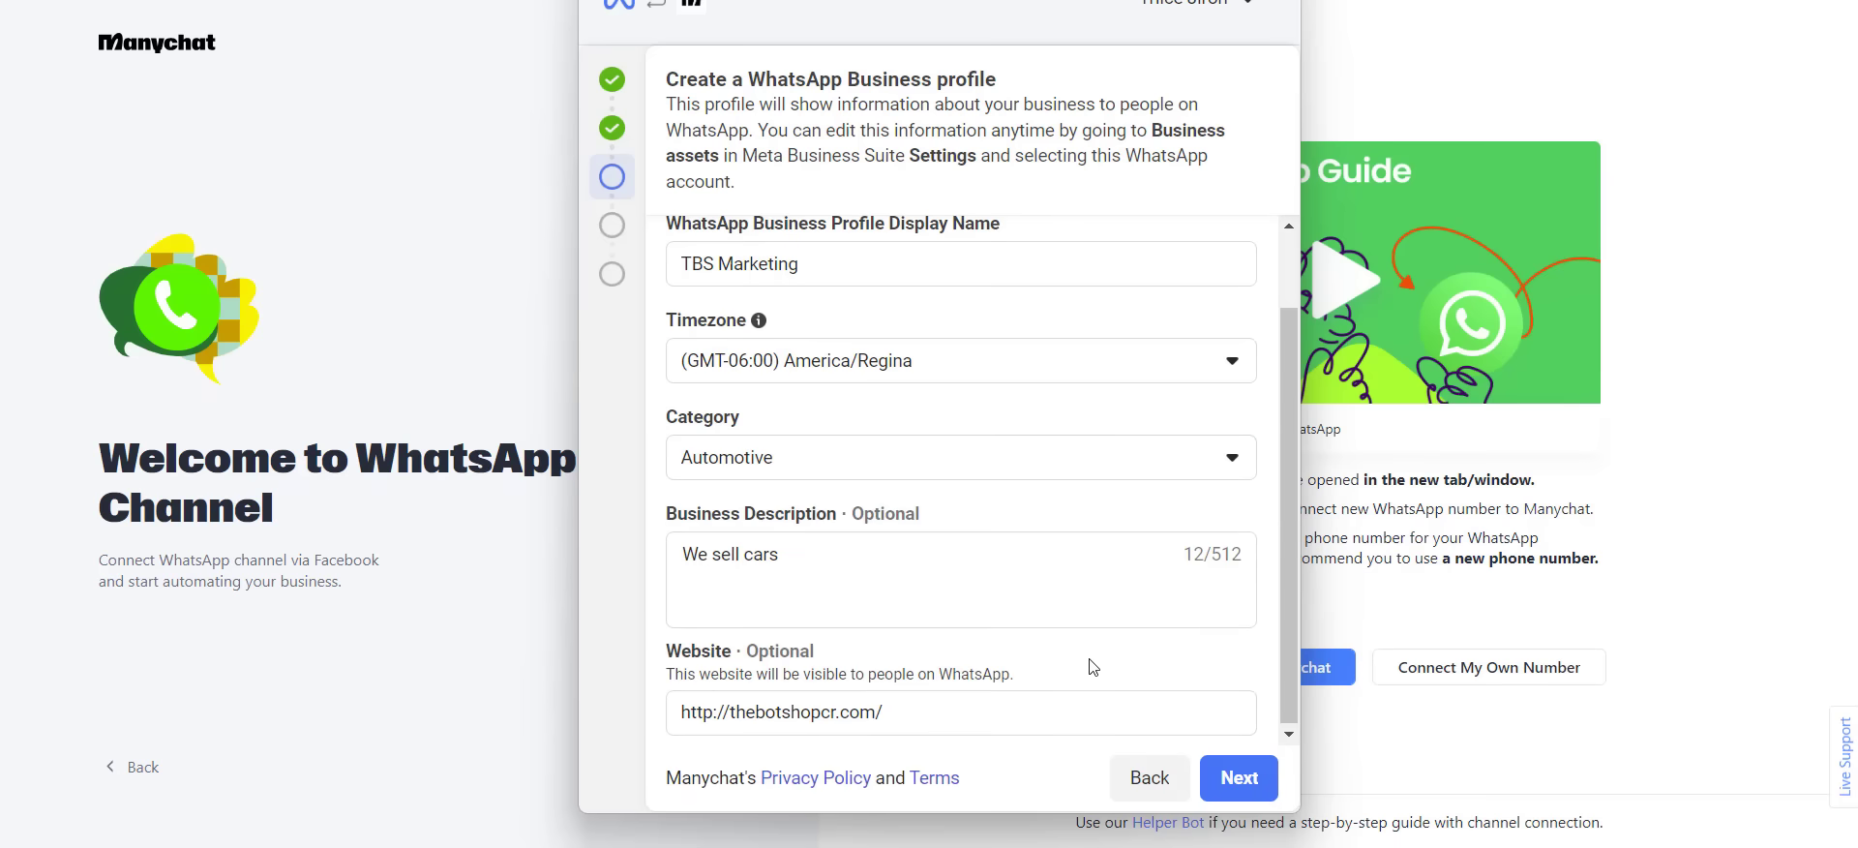
pyautogui.click(1243, 784)
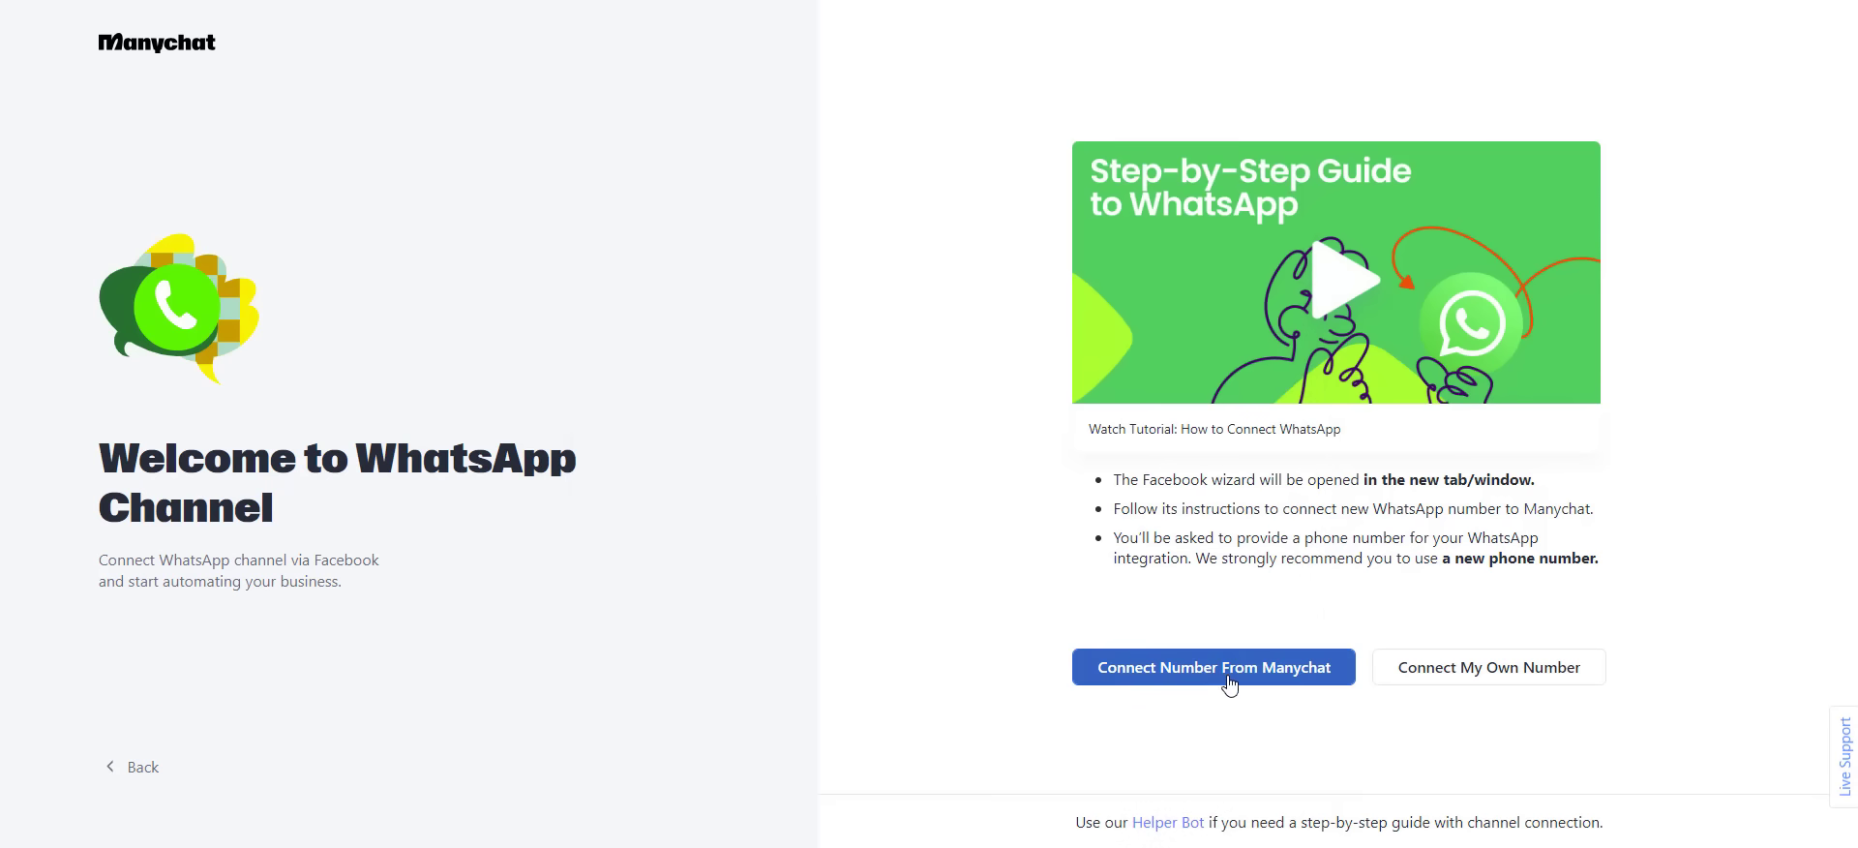
pyautogui.click(1215, 669)
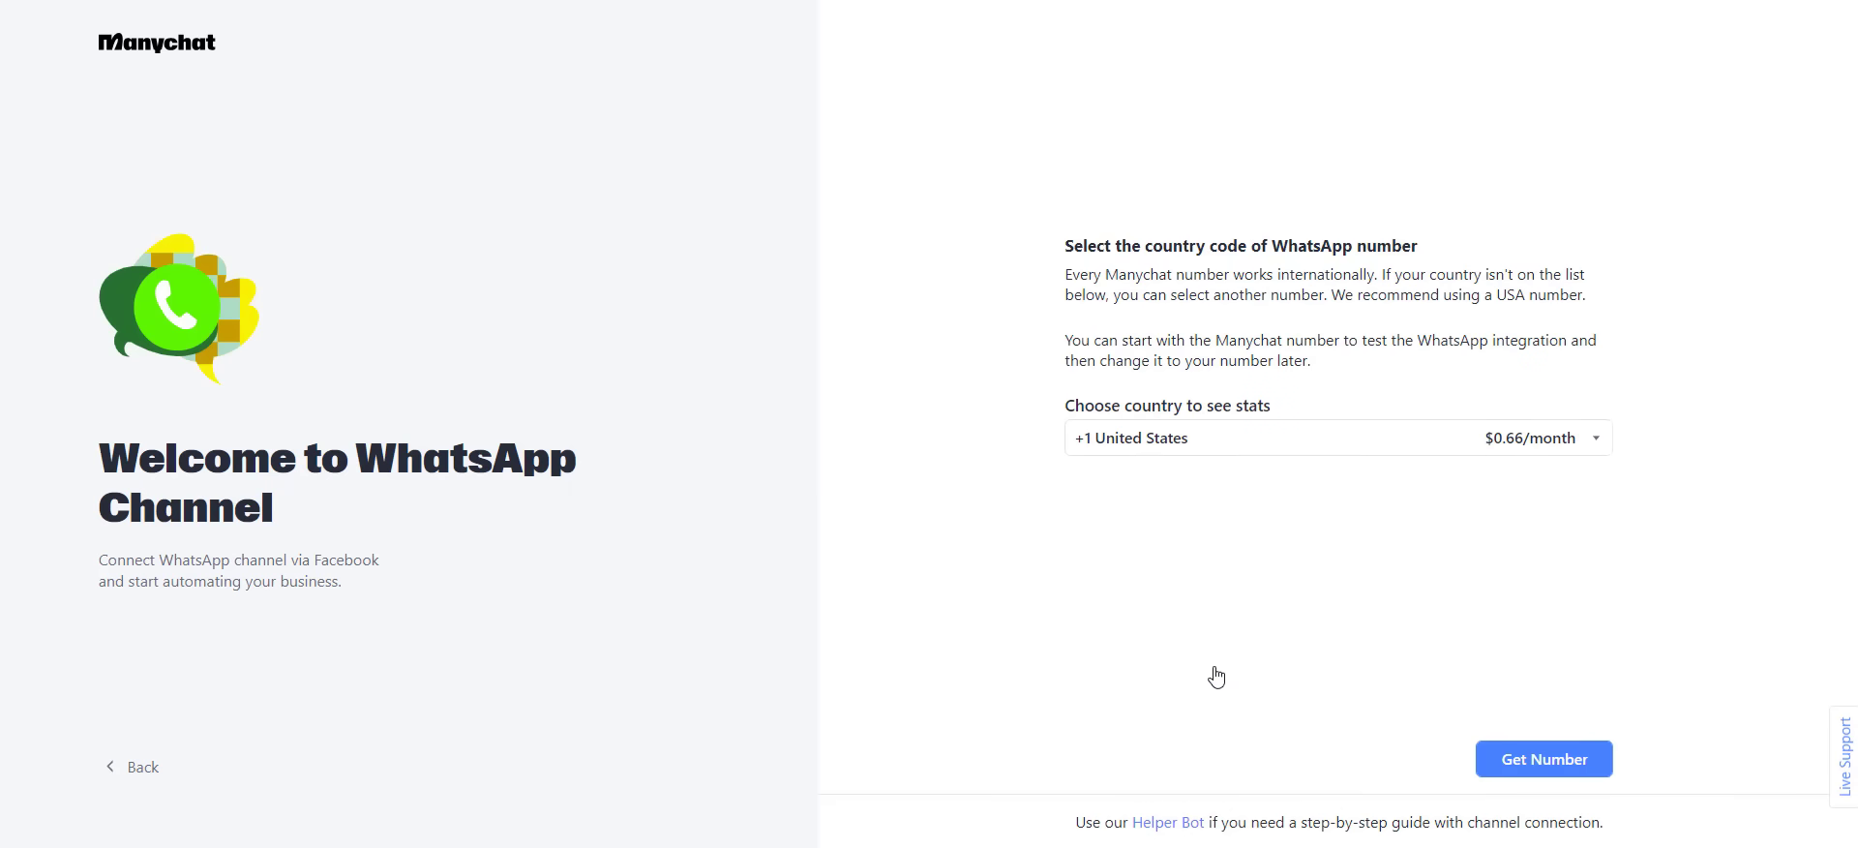
pyautogui.click(1561, 445)
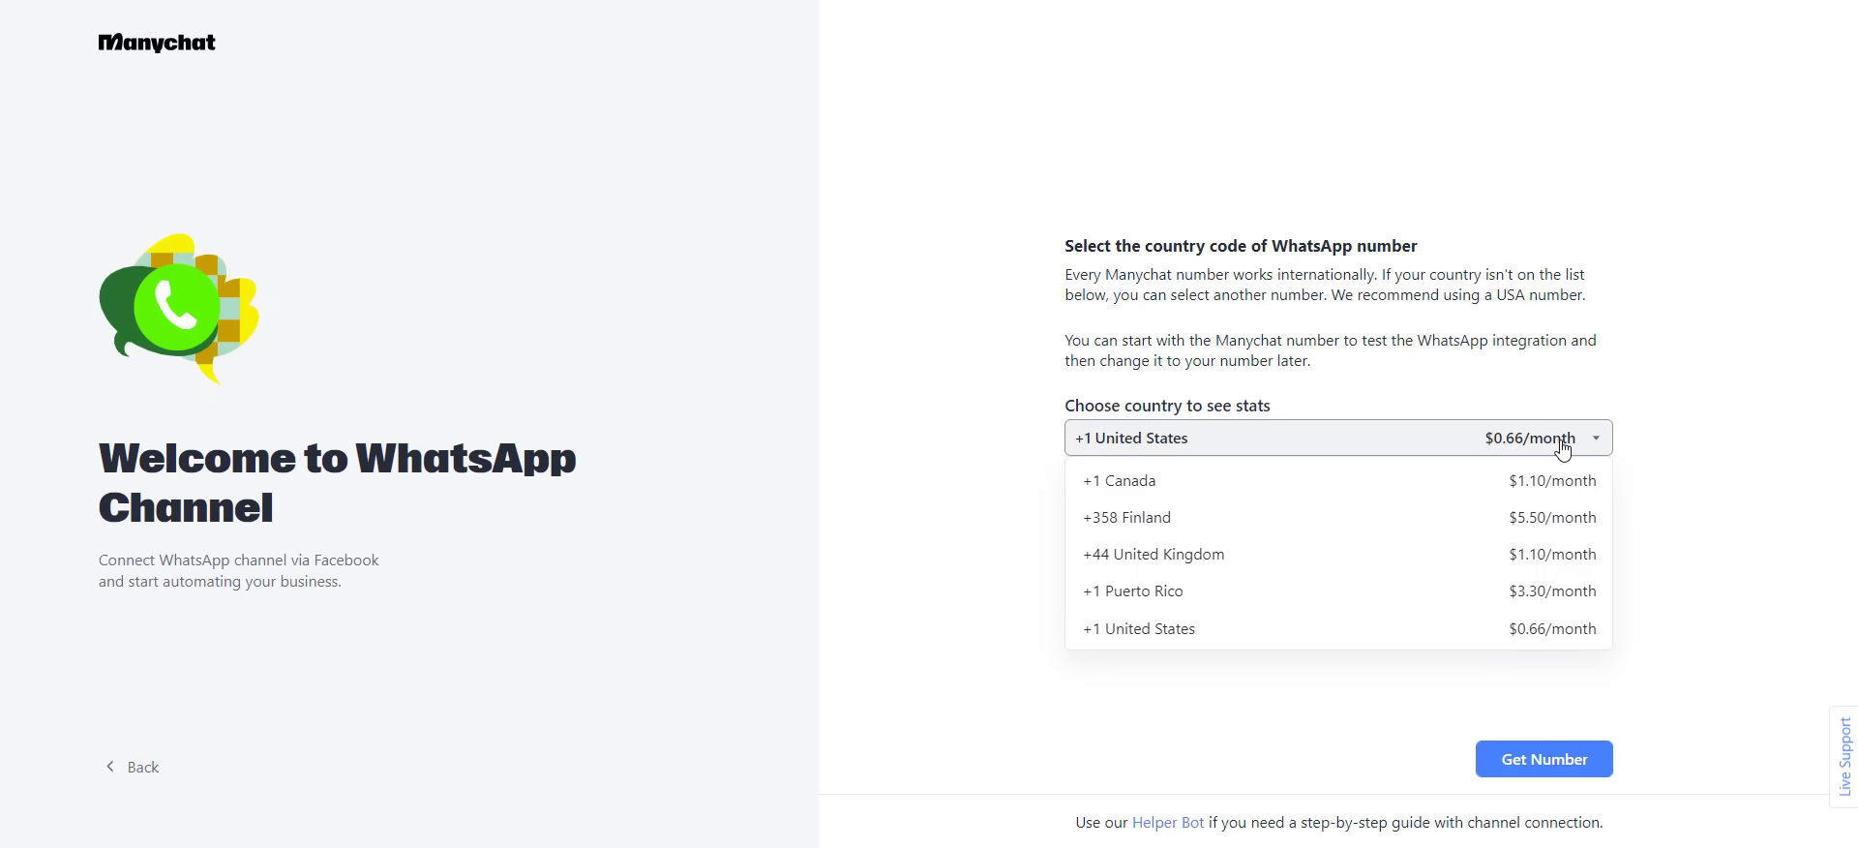
pyautogui.click(1556, 759)
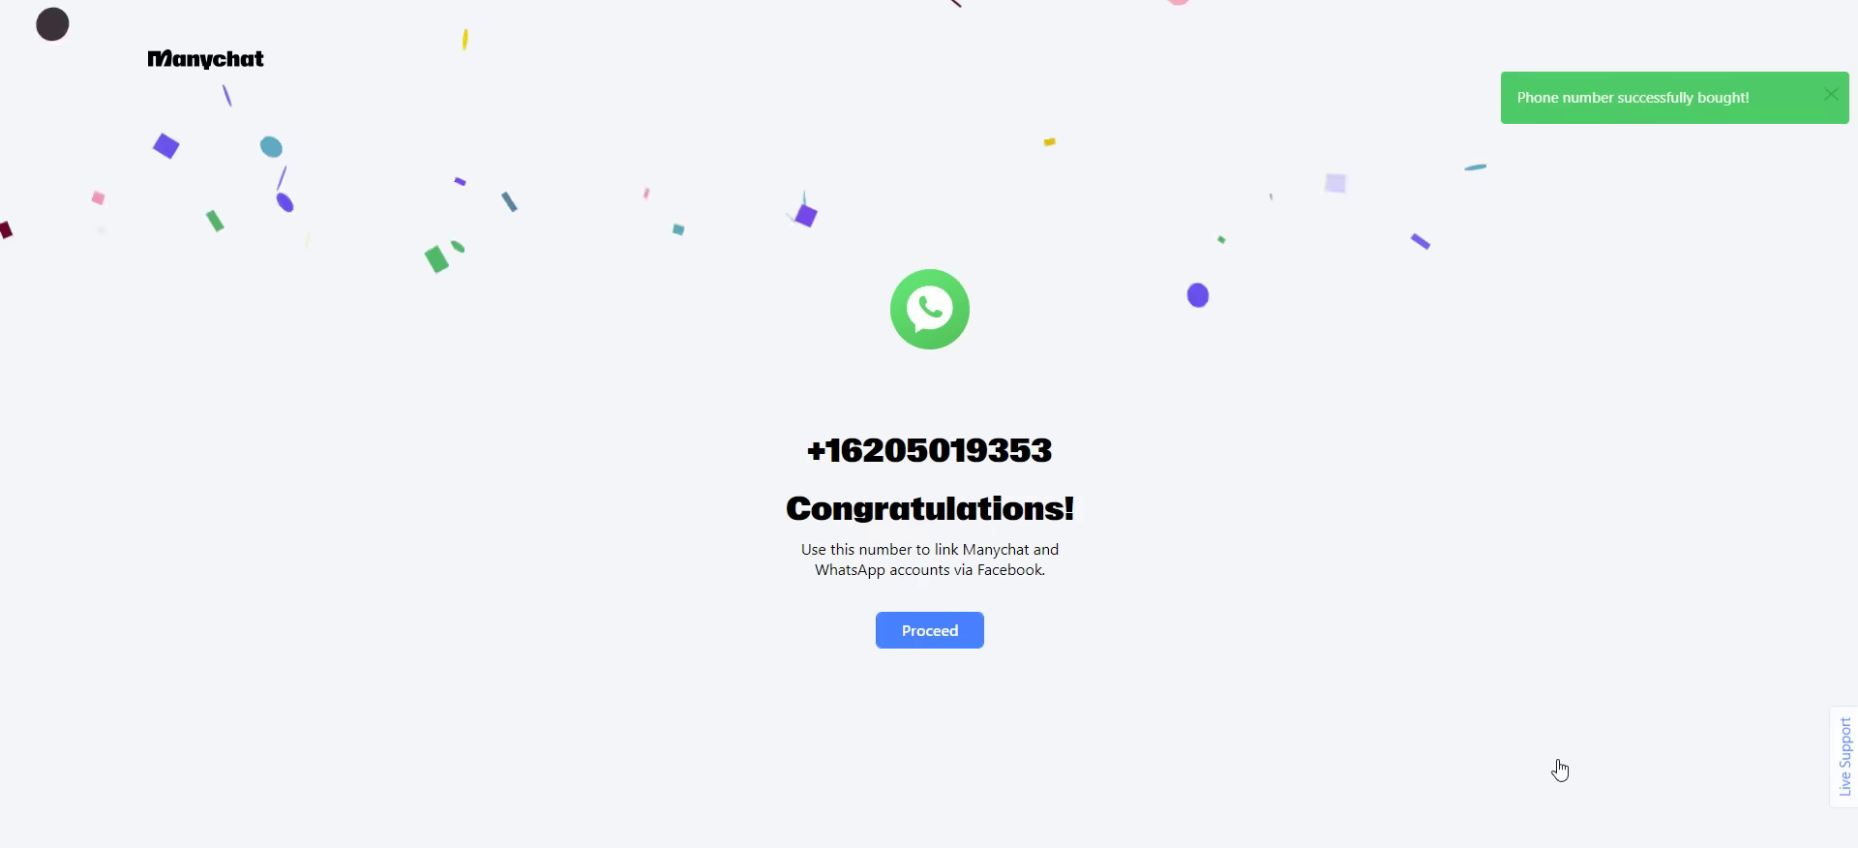
pyautogui.click(935, 634)
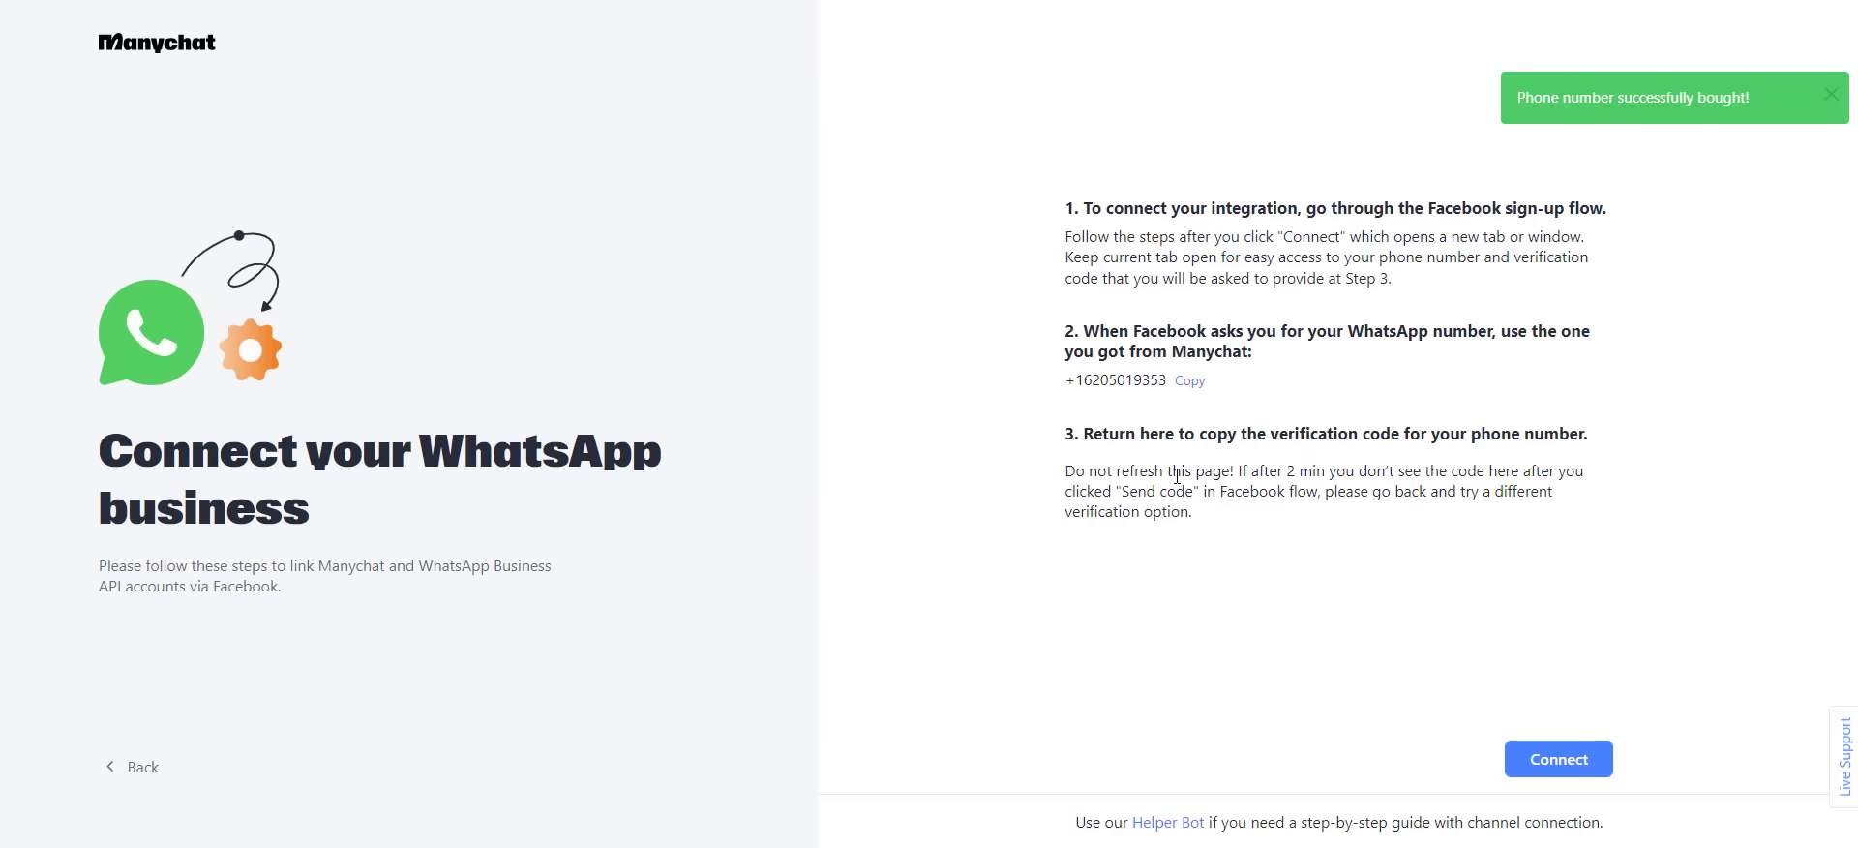
pyautogui.click(1187, 387)
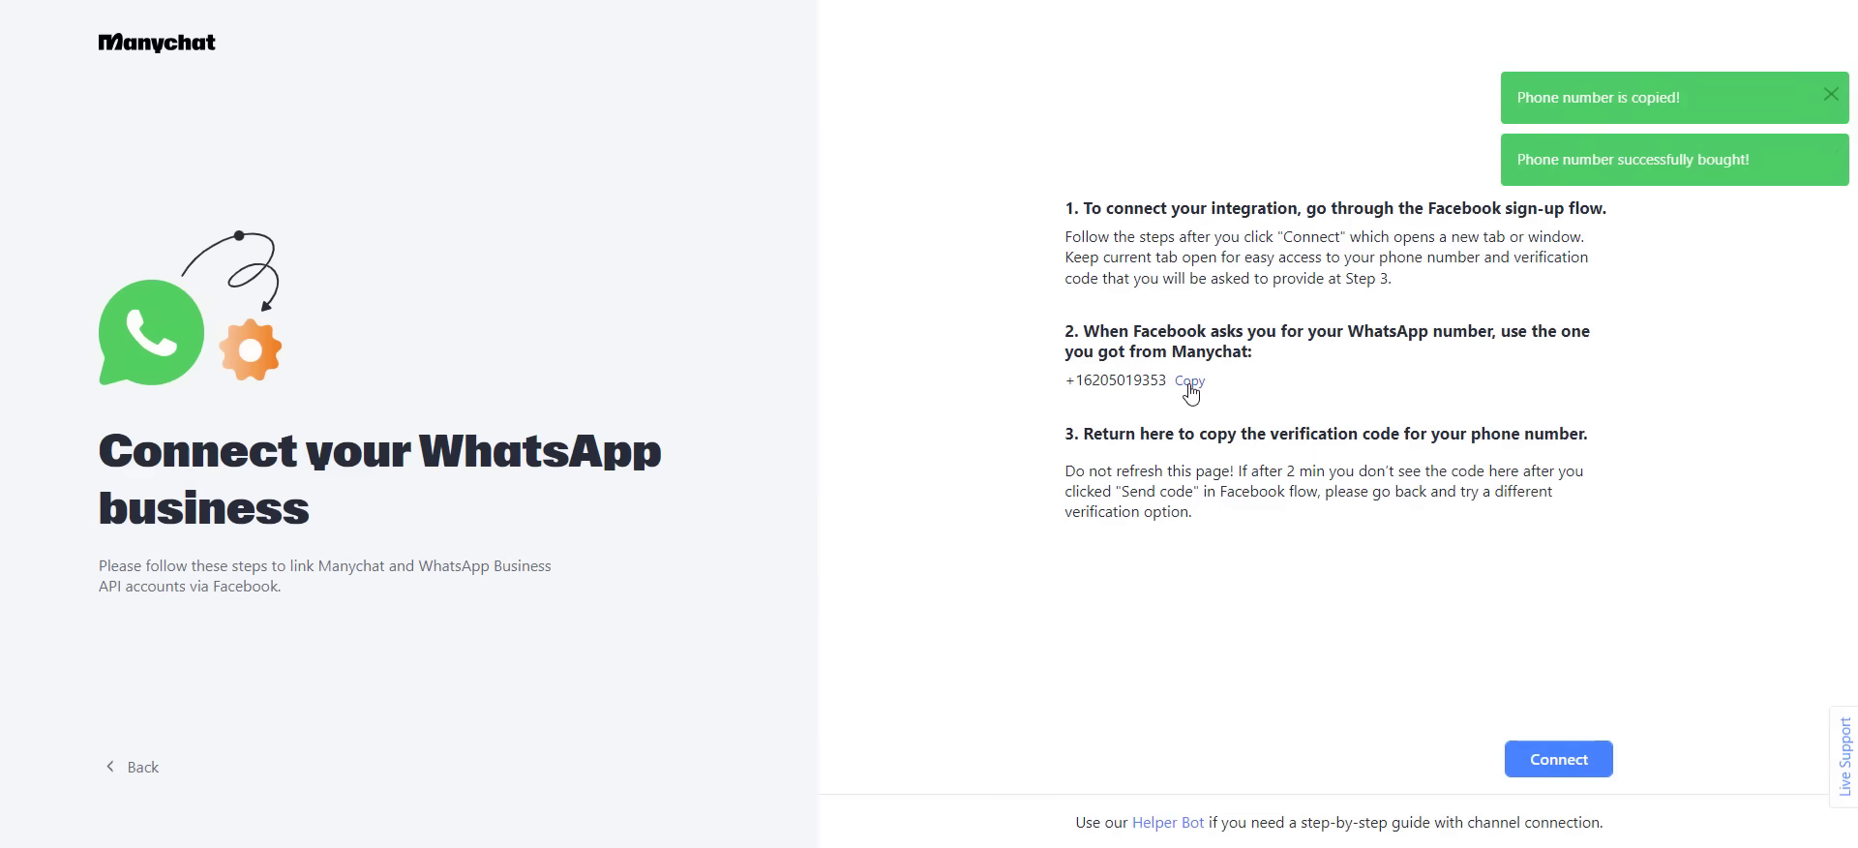
pyautogui.click(1582, 759)
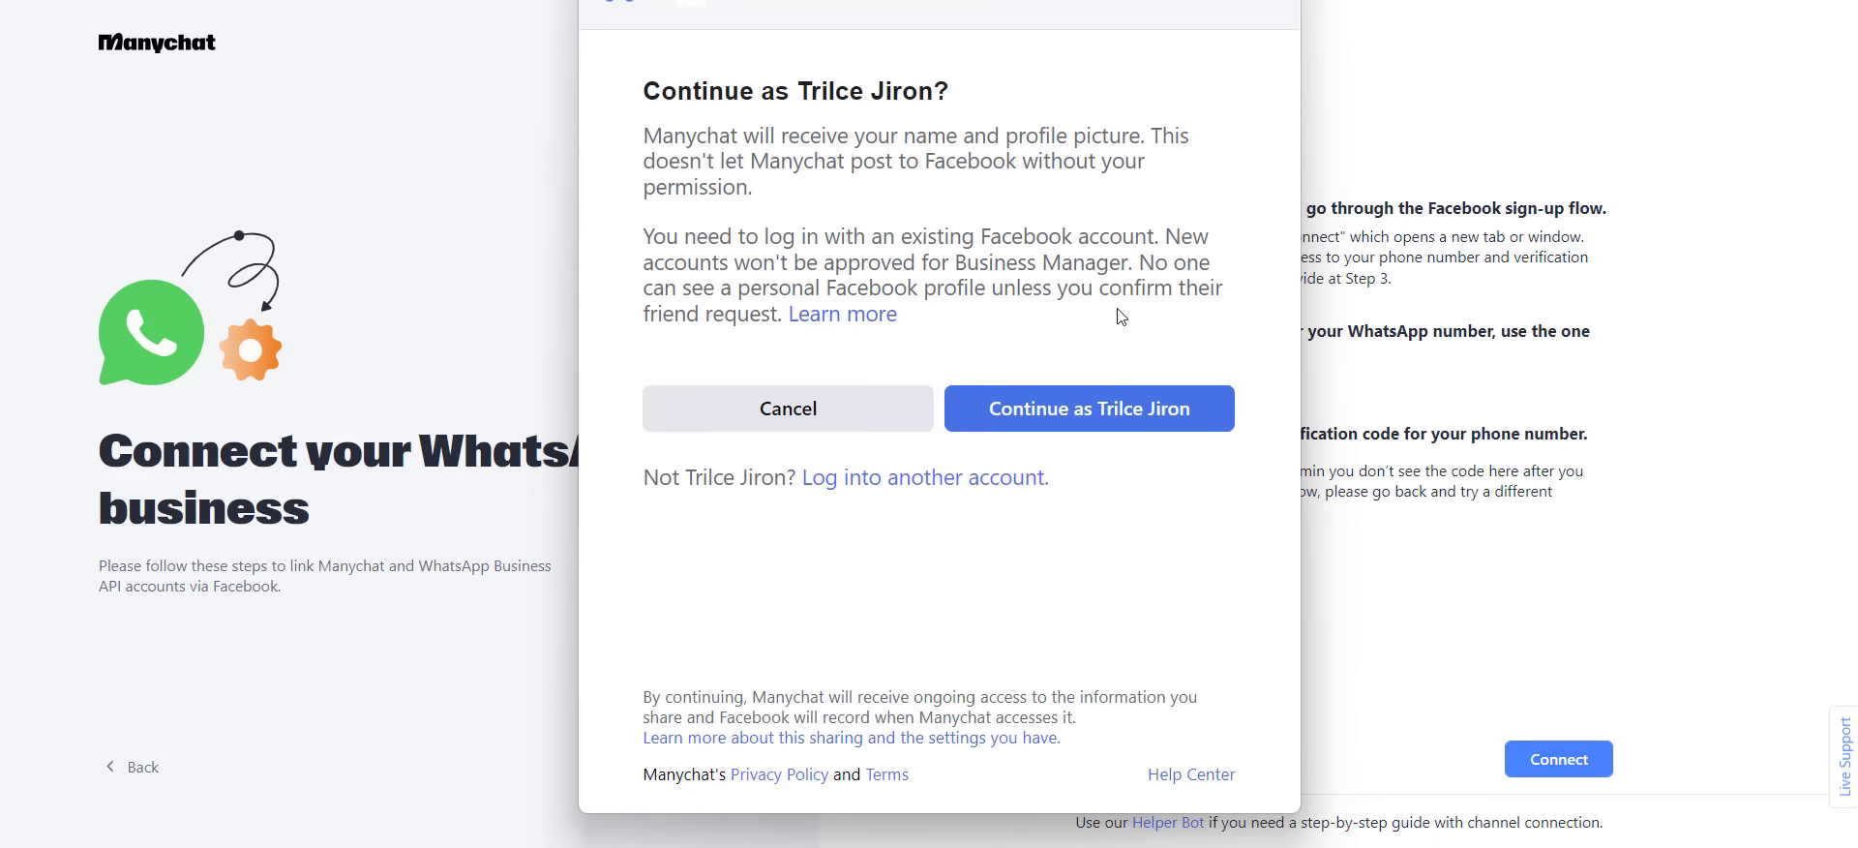
pyautogui.click(1113, 408)
pyautogui.click(1025, 215)
pyautogui.hotkey('ctrl', 'v')
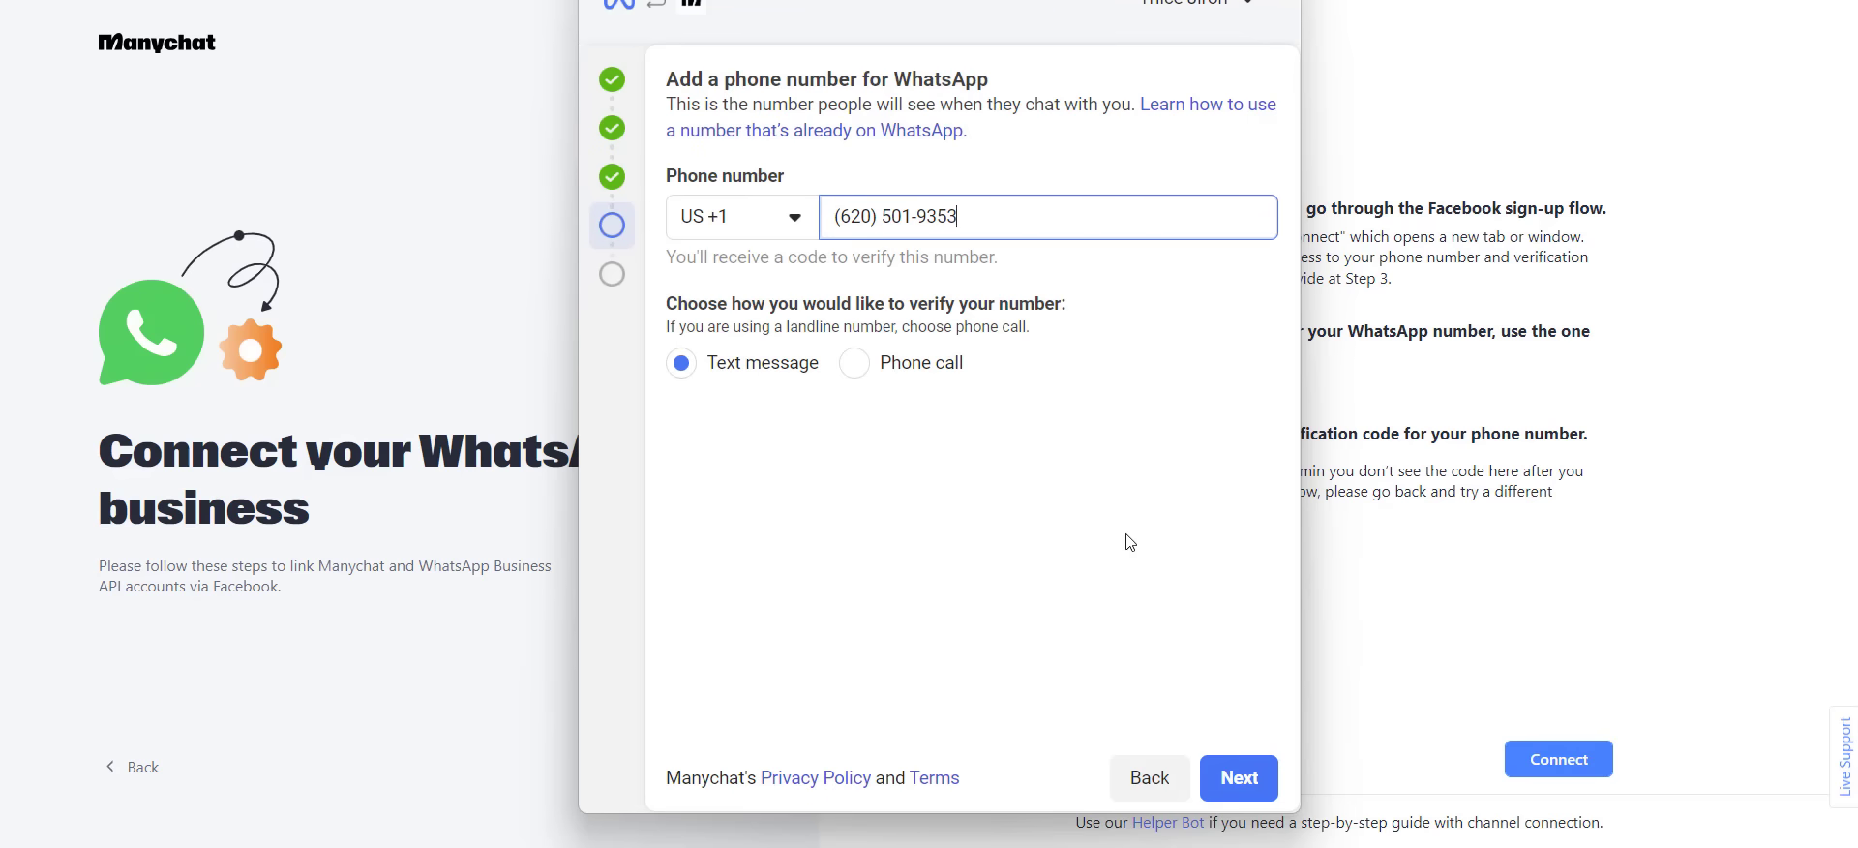
pyautogui.click(1251, 784)
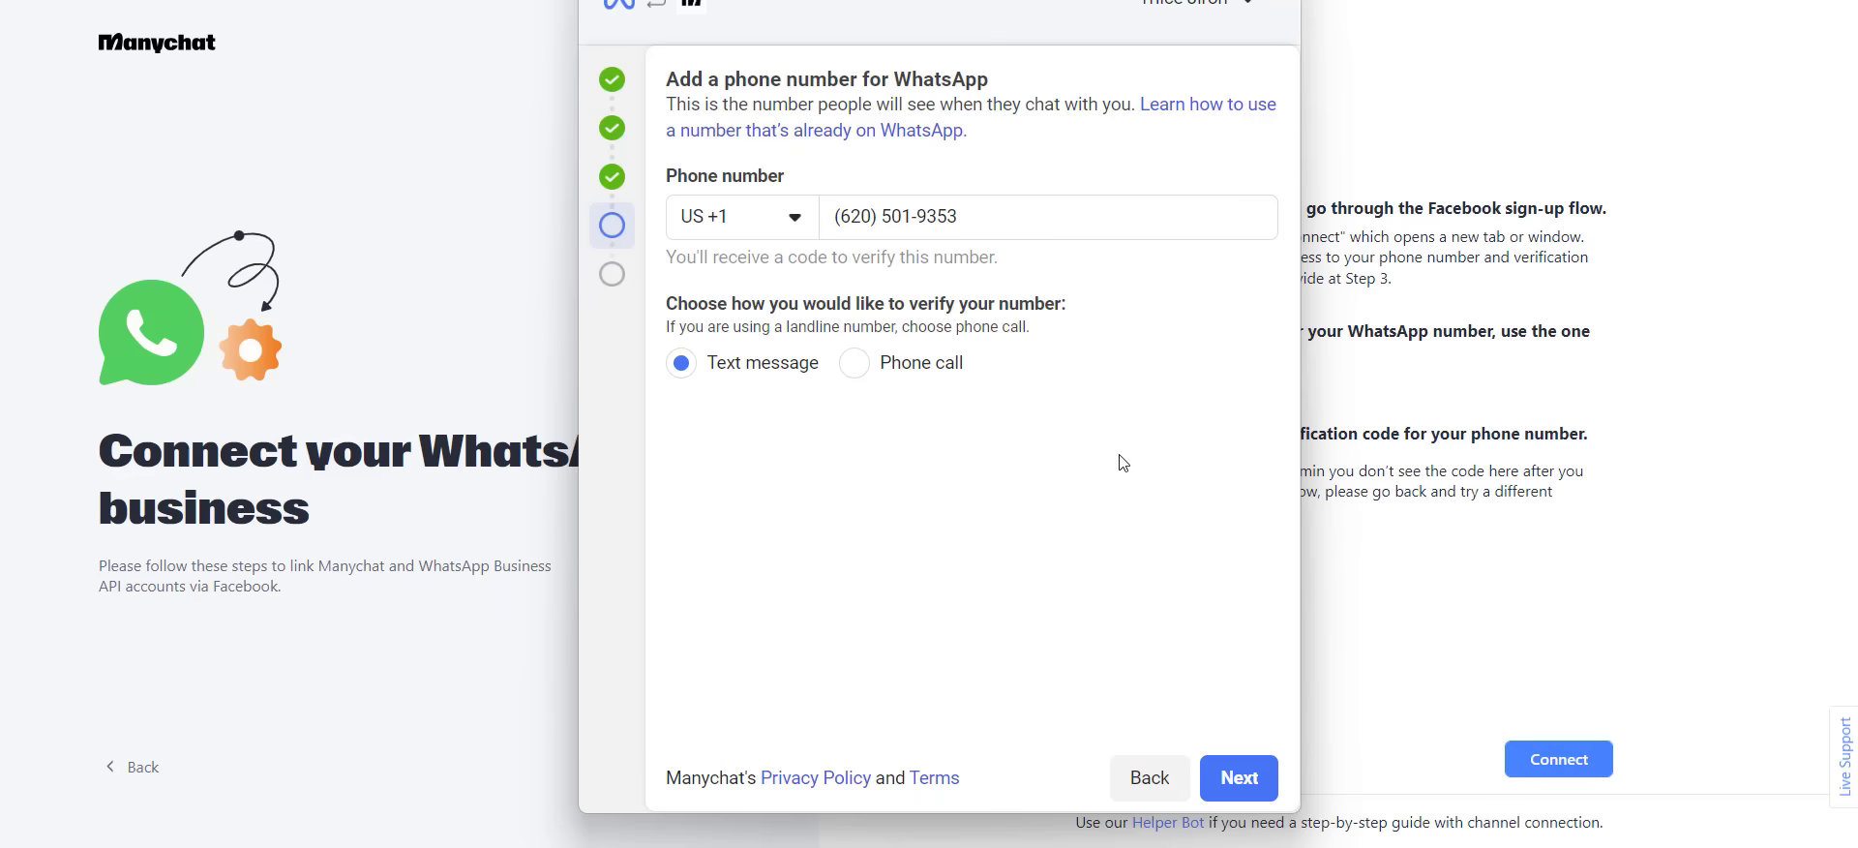